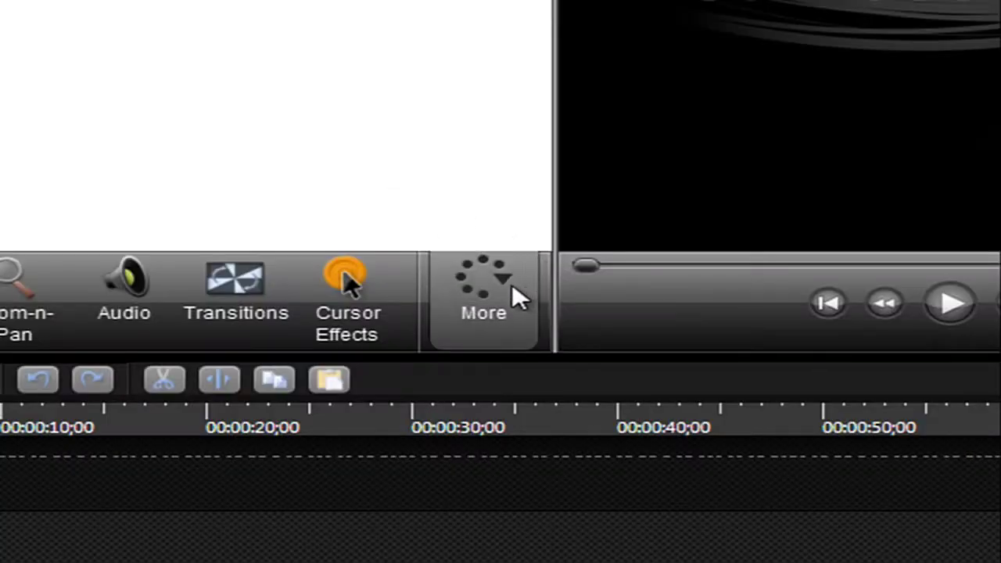
click(526, 379)
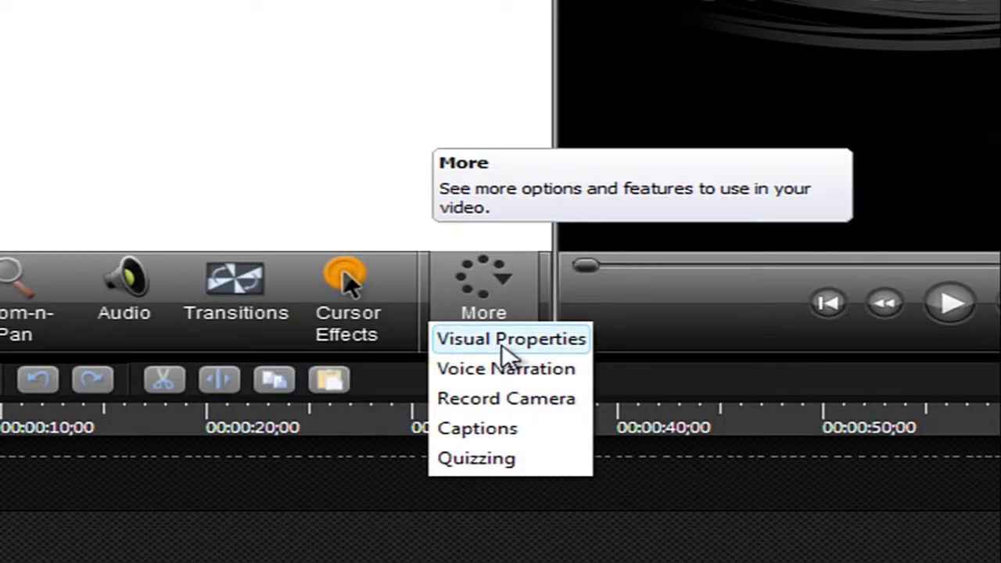
key(Escape)
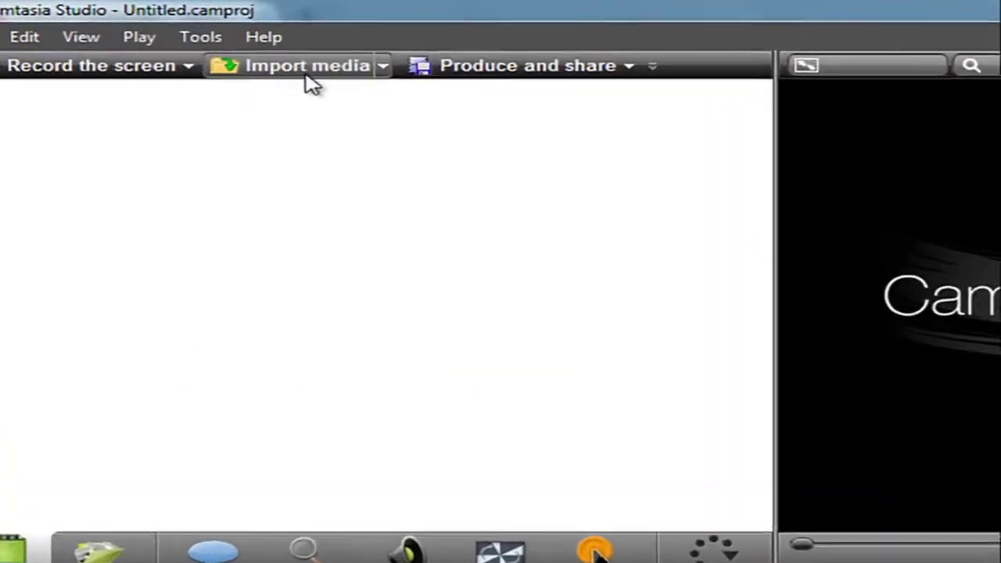
Import the Battlefield 2 gameplay video and the Van Damme - Great Job green-screen video from the Tutorial - Chroma key folder
click(356, 86)
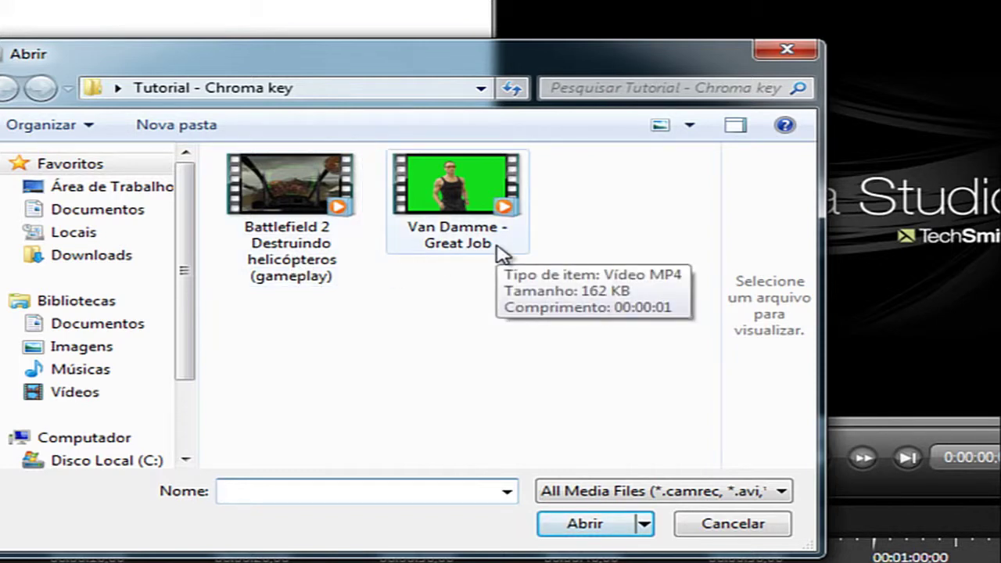
drag(476, 212, 404, 278)
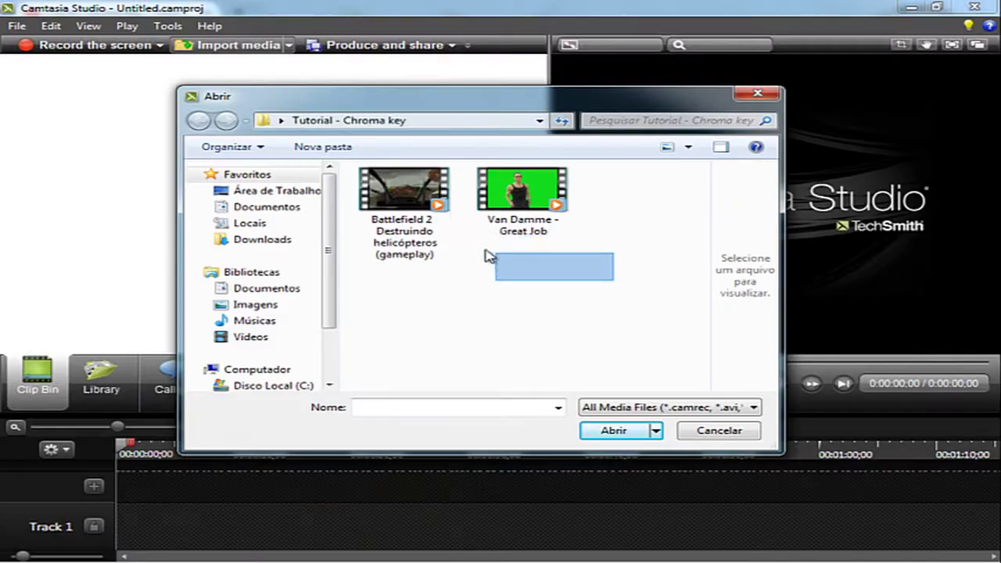
drag(487, 256, 383, 202)
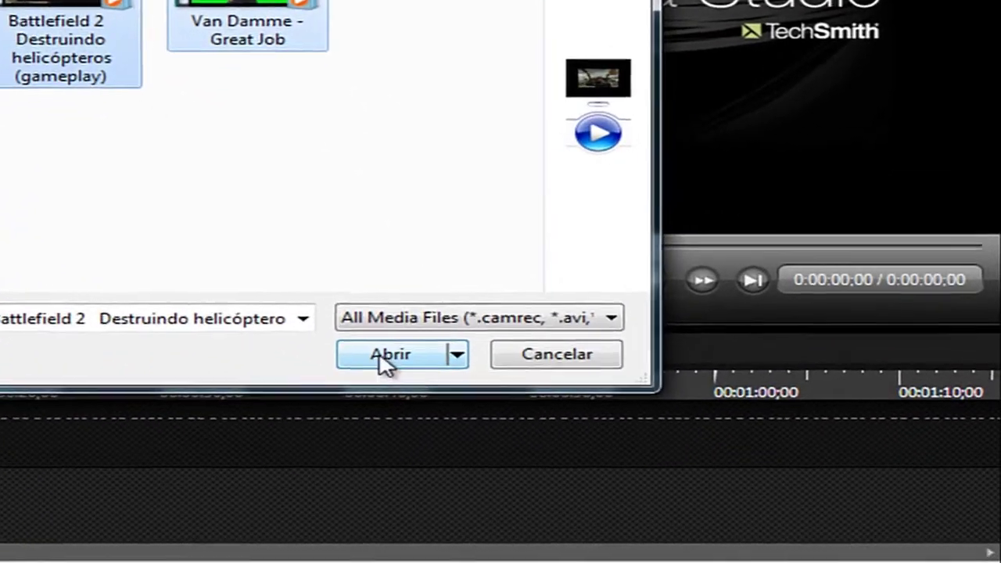
click(611, 431)
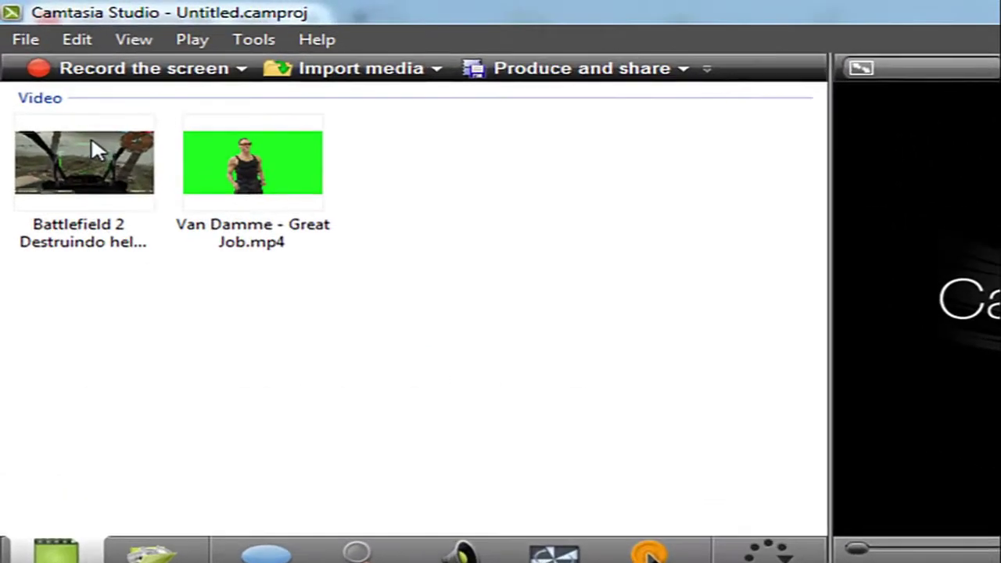
Add the Battlefield 2 clip to the timeline at the playhead and accept editing dimensions of 854 x 480
right_click(50, 107)
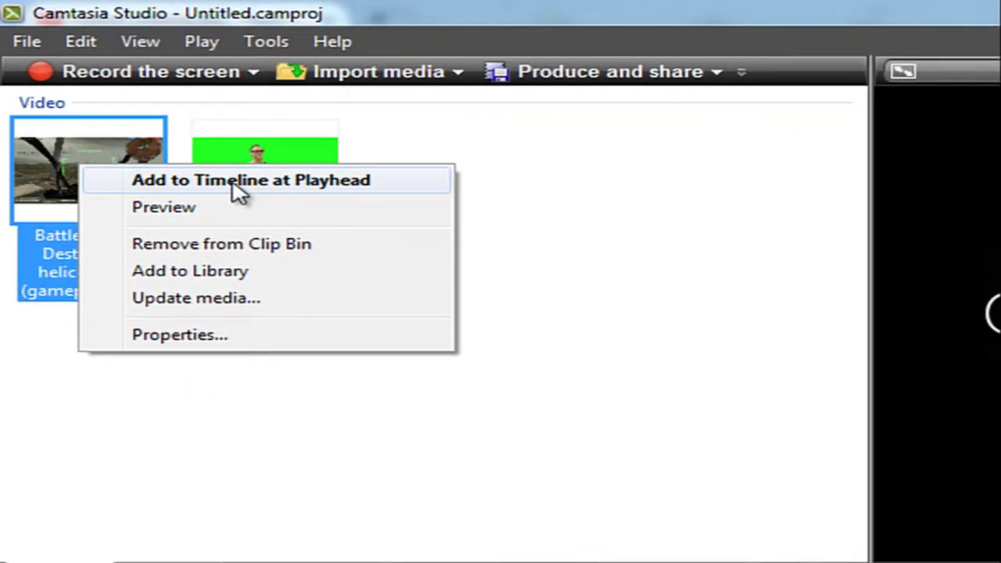
click(266, 205)
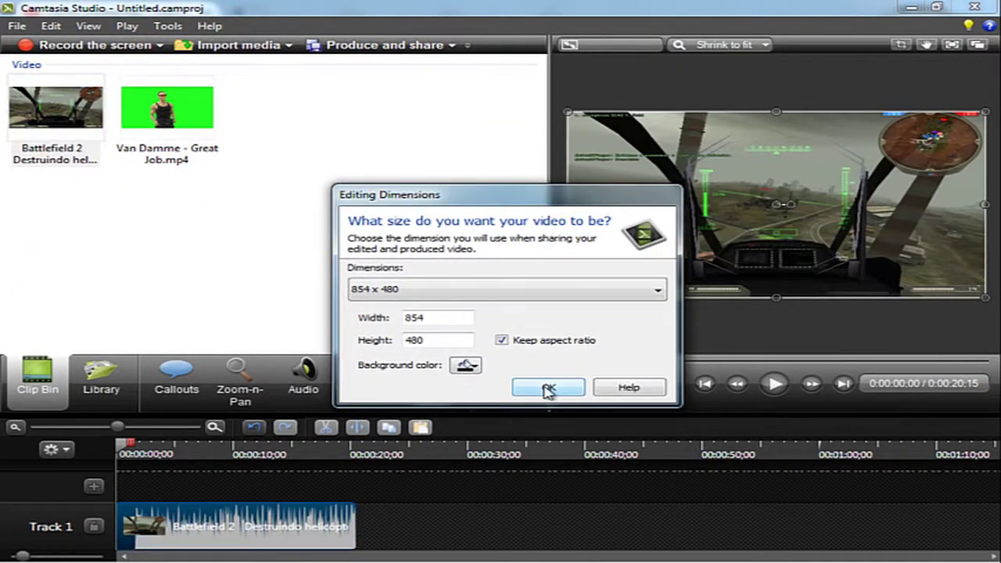
click(548, 388)
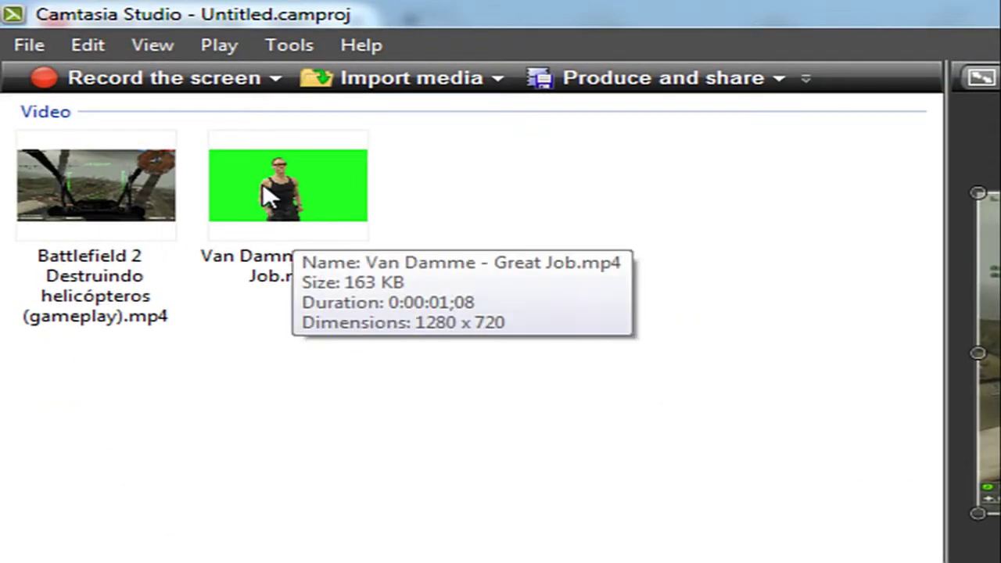
Place the Van Damme green-screen clip on a new track above the Battlefield 2 clip, near the timeline's start
right_click(270, 197)
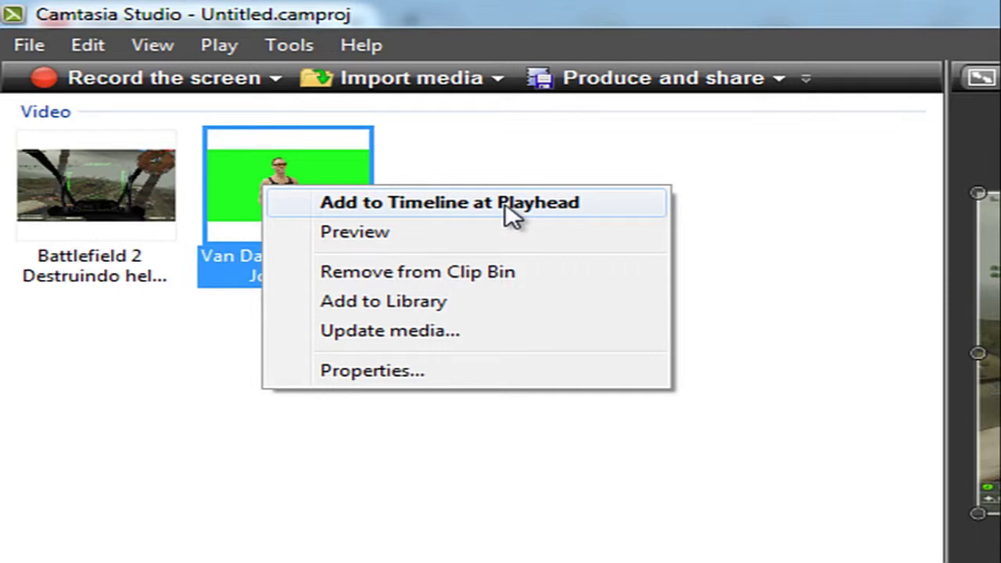
click(782, 238)
drag(302, 201, 273, 562)
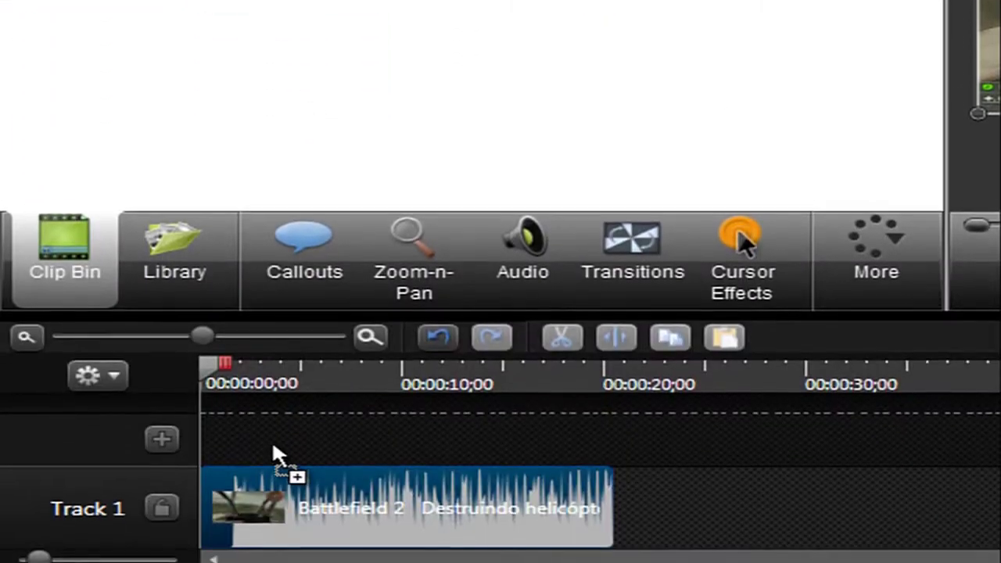
drag(274, 453, 234, 434)
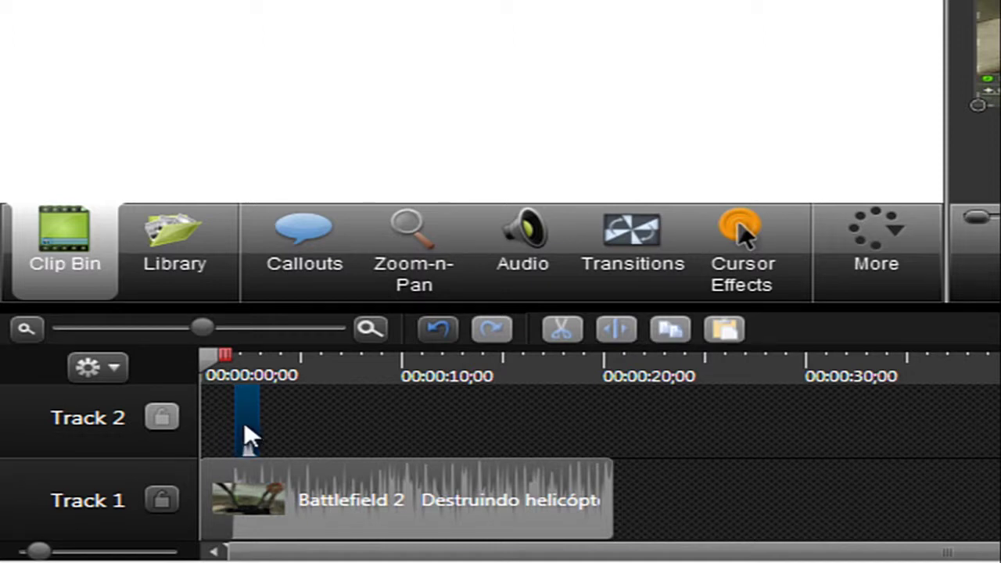
Play the gameplay past the explosion and move the green-screen clip on Track 2 to start at 0:00:08;04
mouse_move(244, 438)
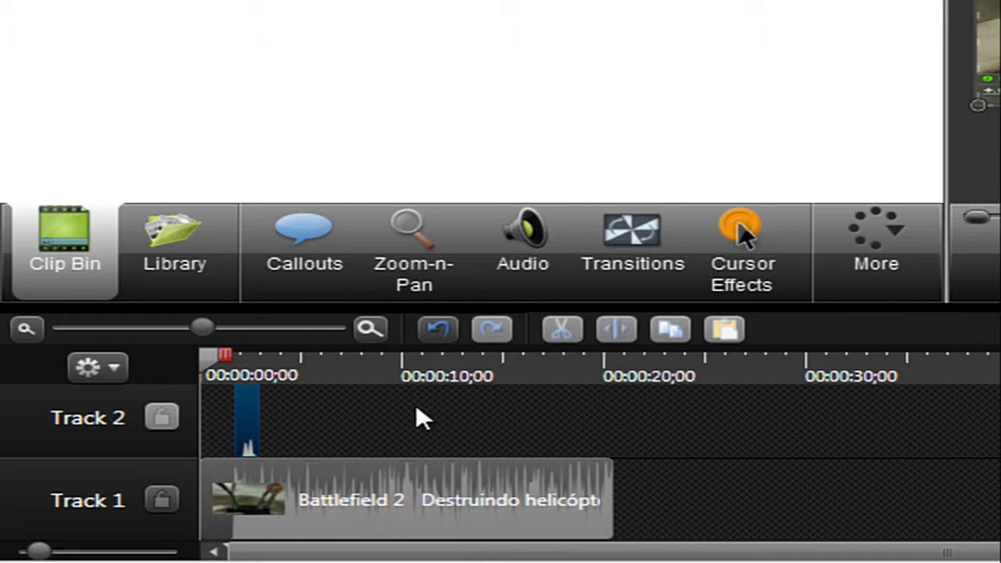
key(space)
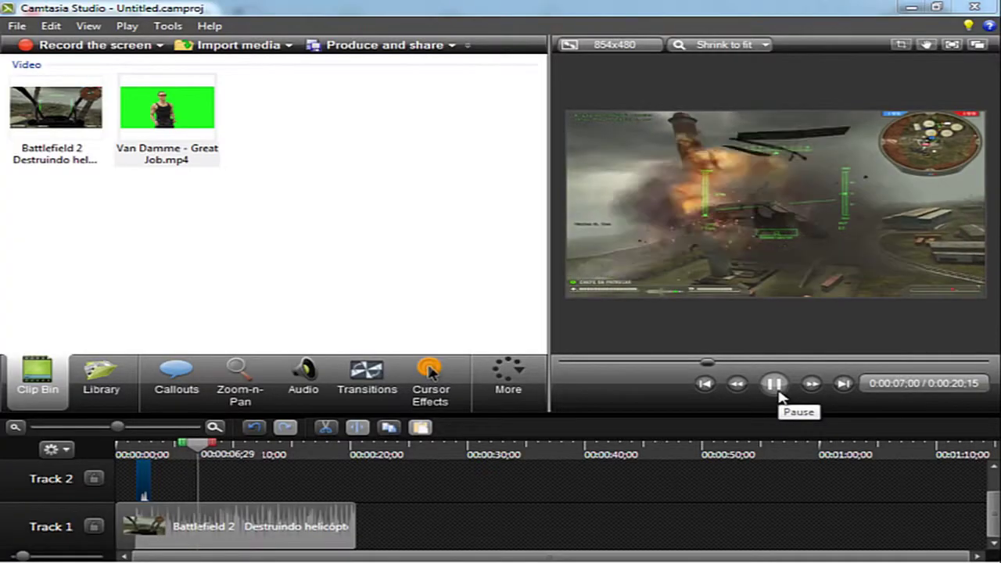
click(778, 394)
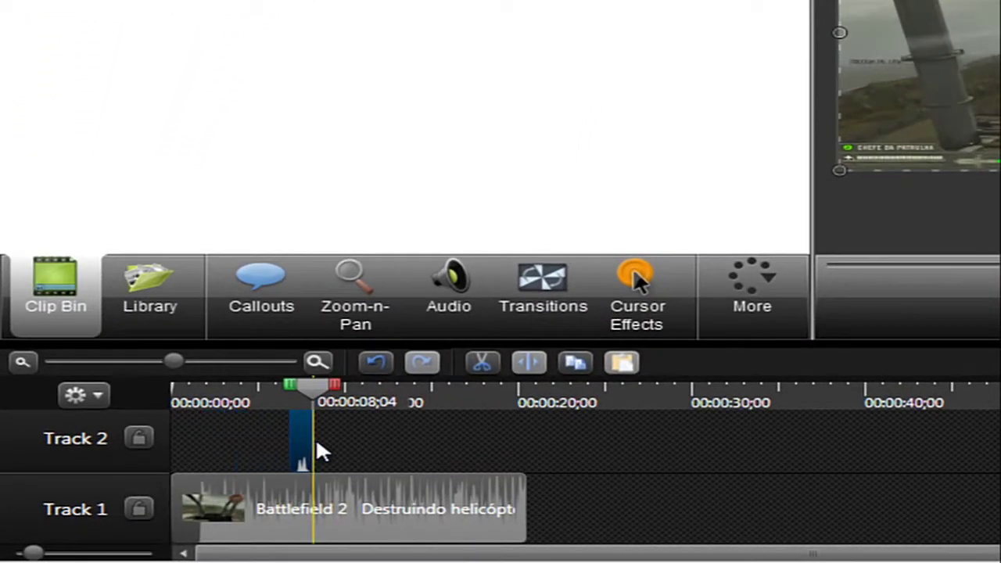
mouse_move(316, 442)
mouse_down()
mouse_move(370, 439)
mouse_move(320, 442)
mouse_up()
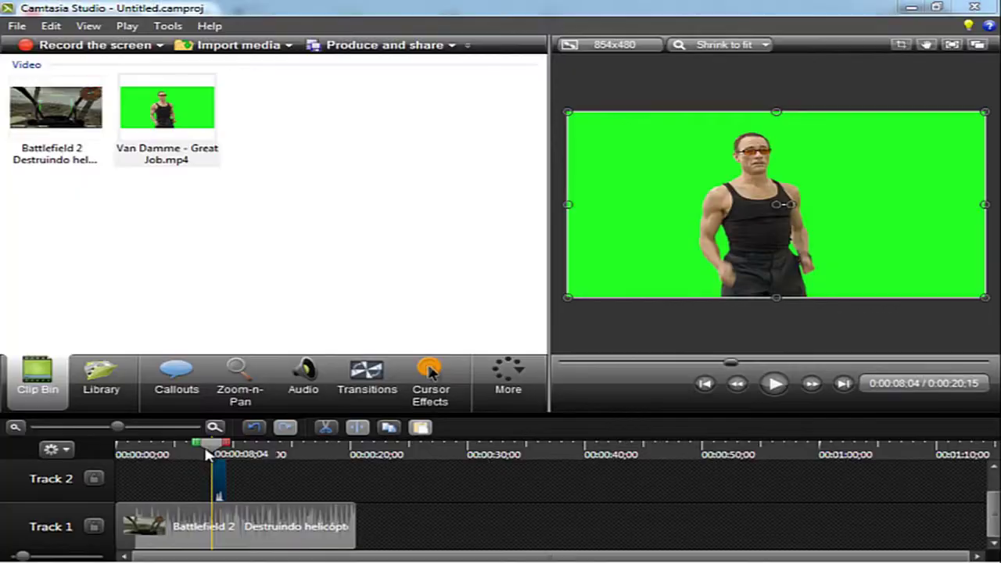
Play the timeline from 0:00:07;02 to check when the green-screen clip comes in
drag(316, 399, 311, 403)
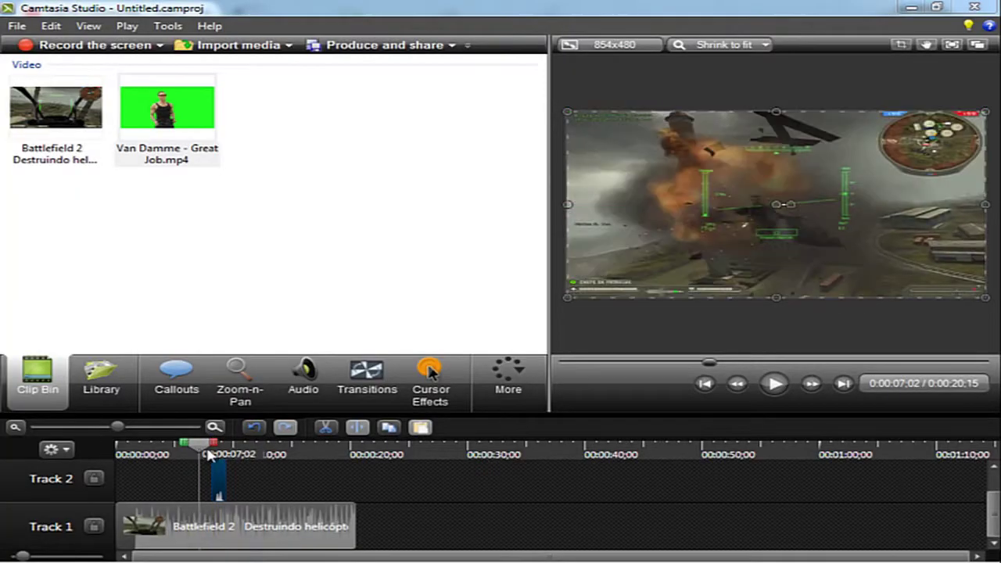
click(775, 383)
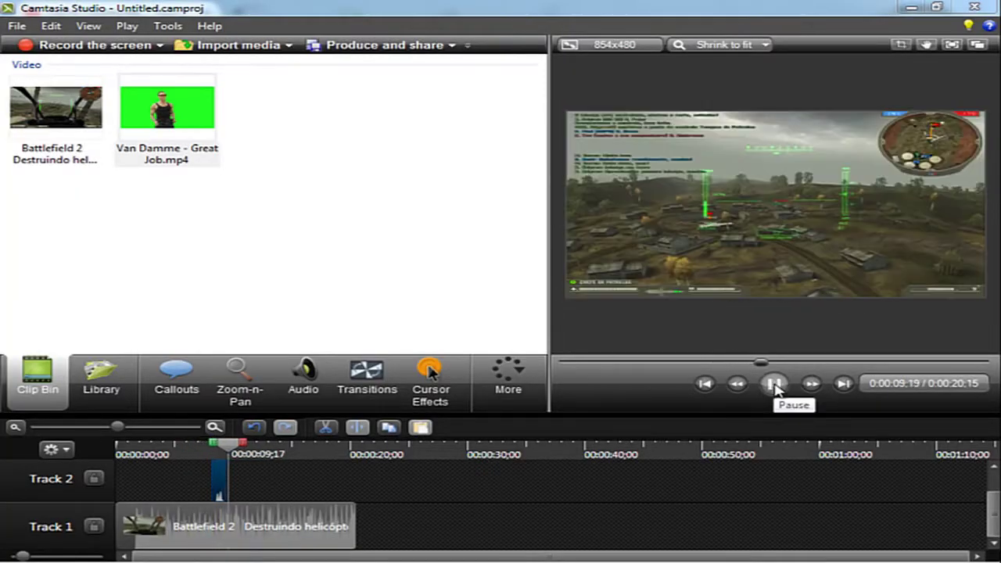
click(774, 383)
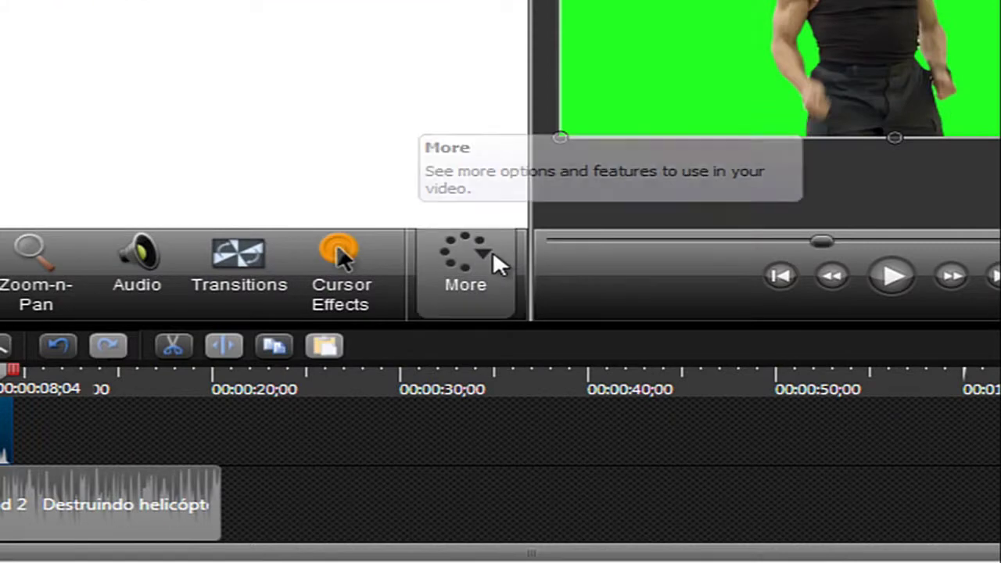
Enable the Remove a color effect in the visual properties of the green-screen clip on Track 2
click(491, 262)
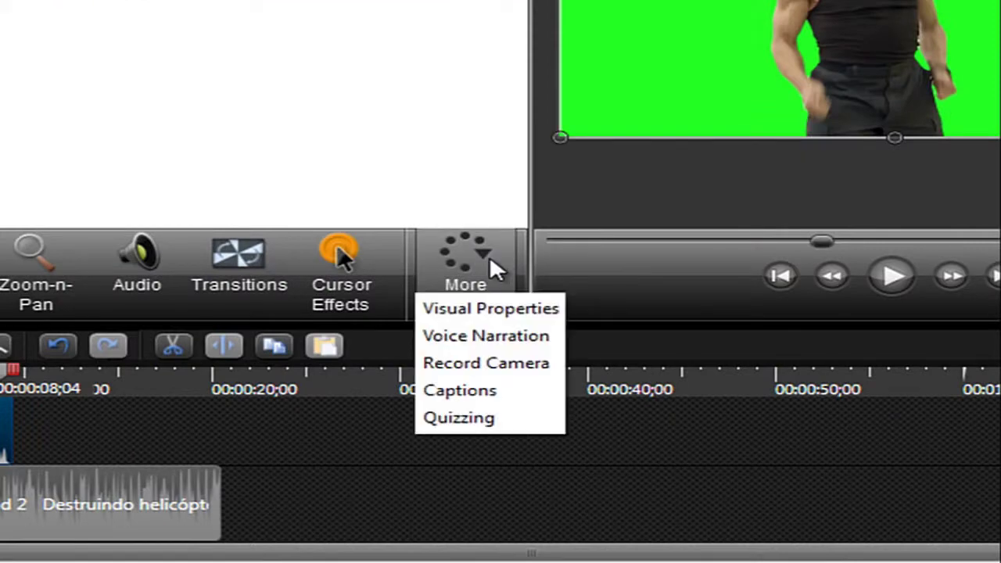
click(472, 308)
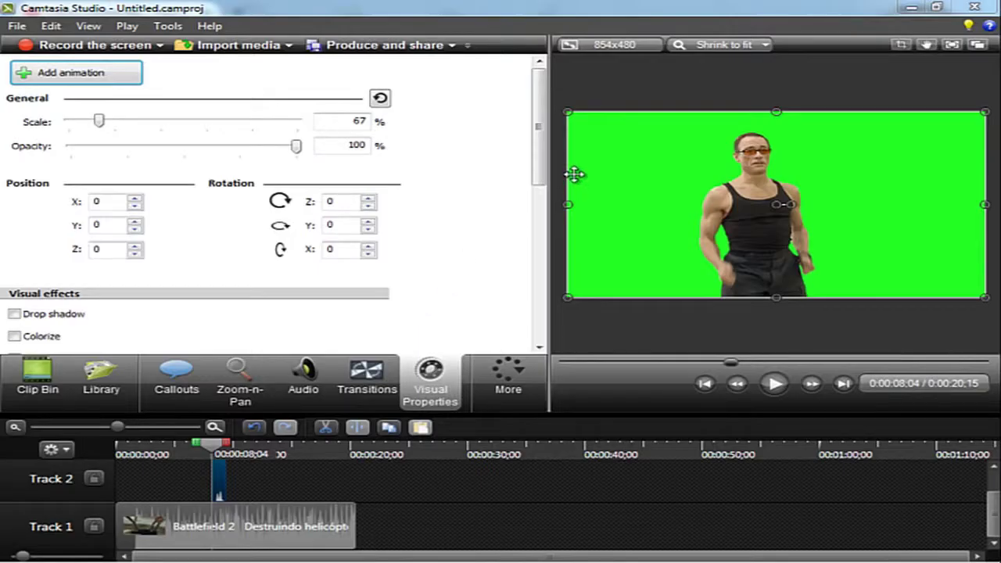
drag(541, 167, 545, 205)
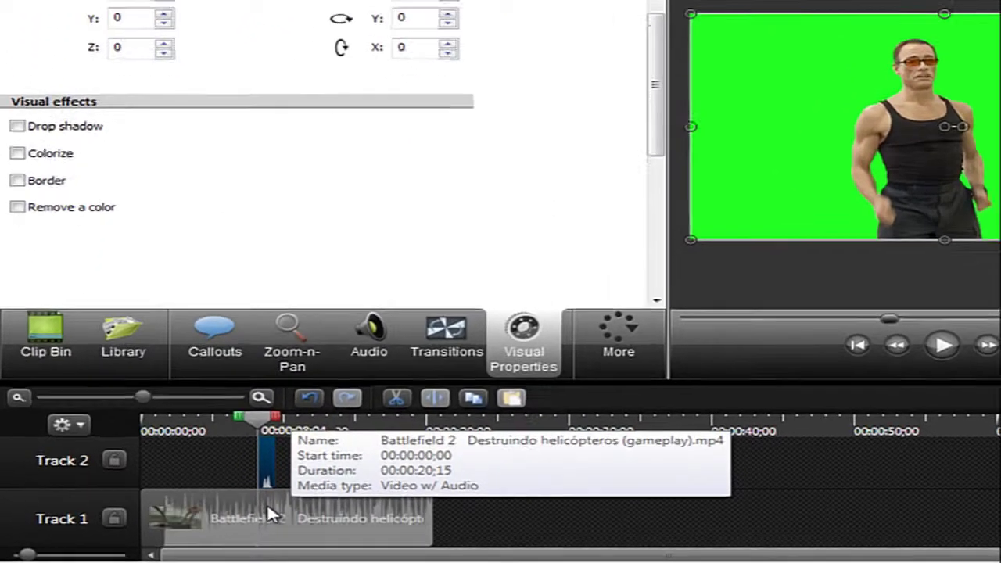
click(250, 524)
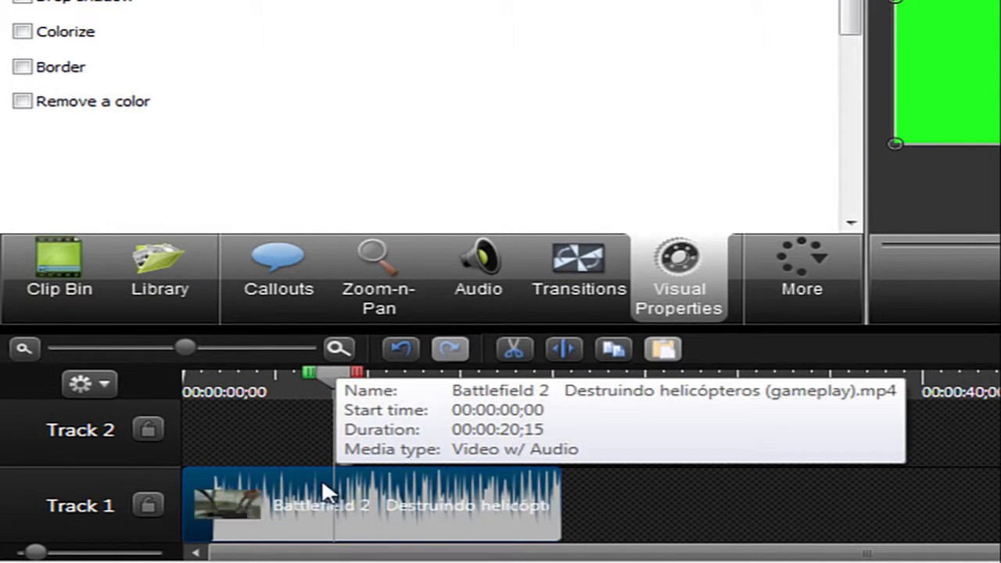
click(347, 431)
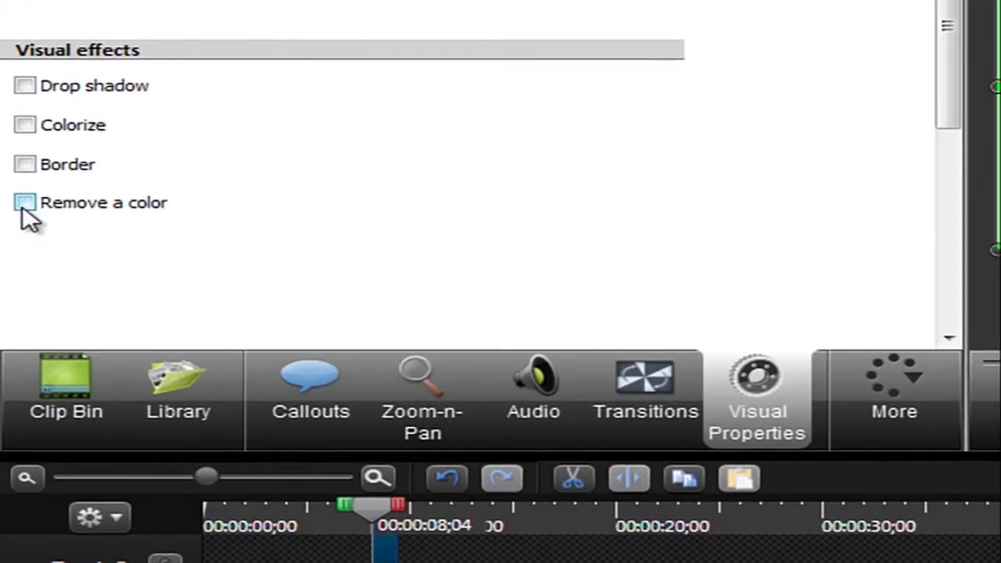
click(13, 271)
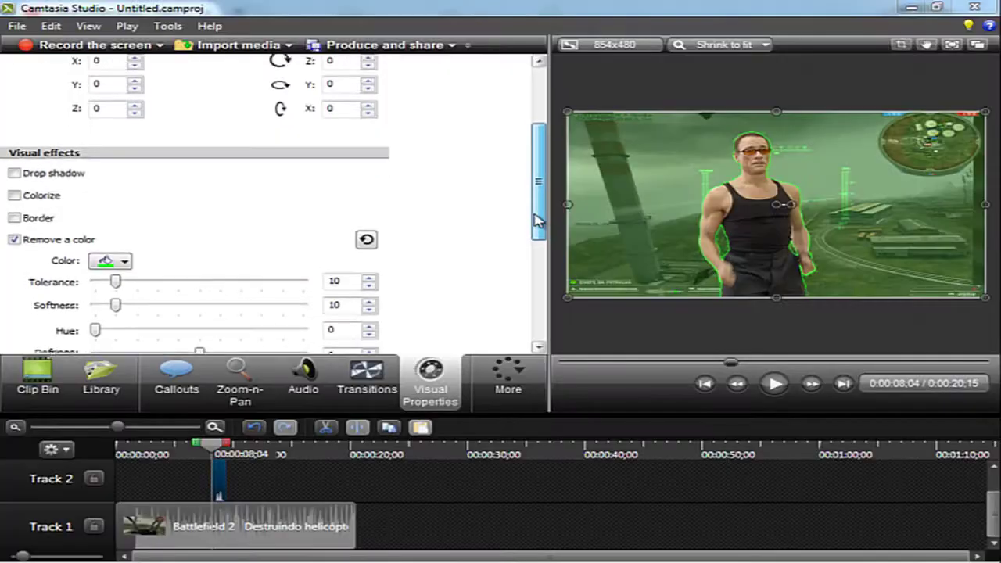
Set the color removal's tolerance to 70 and its softness to 13
scroll(538, 231, down, 2)
scroll(538, 232, down, 1)
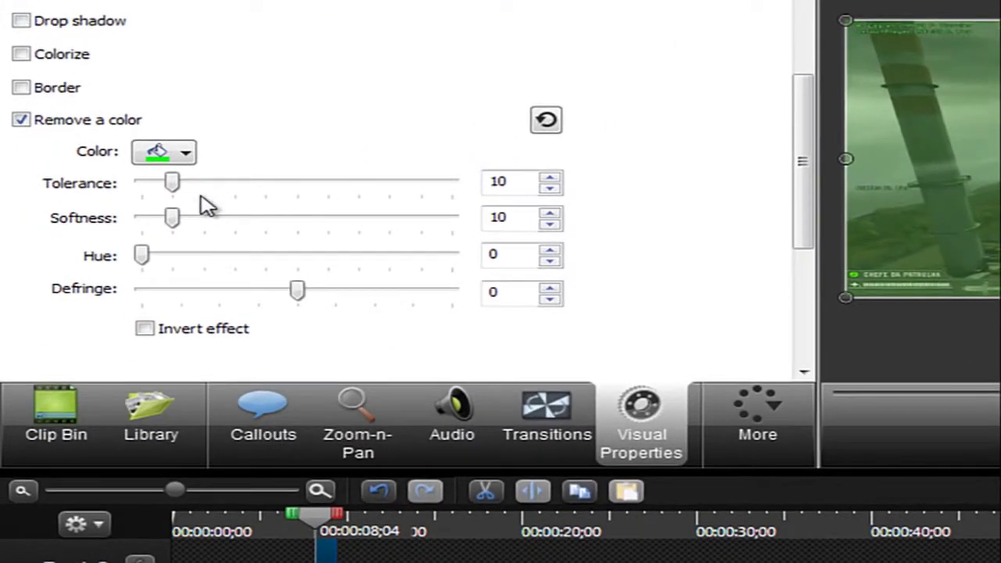
drag(172, 188, 237, 198)
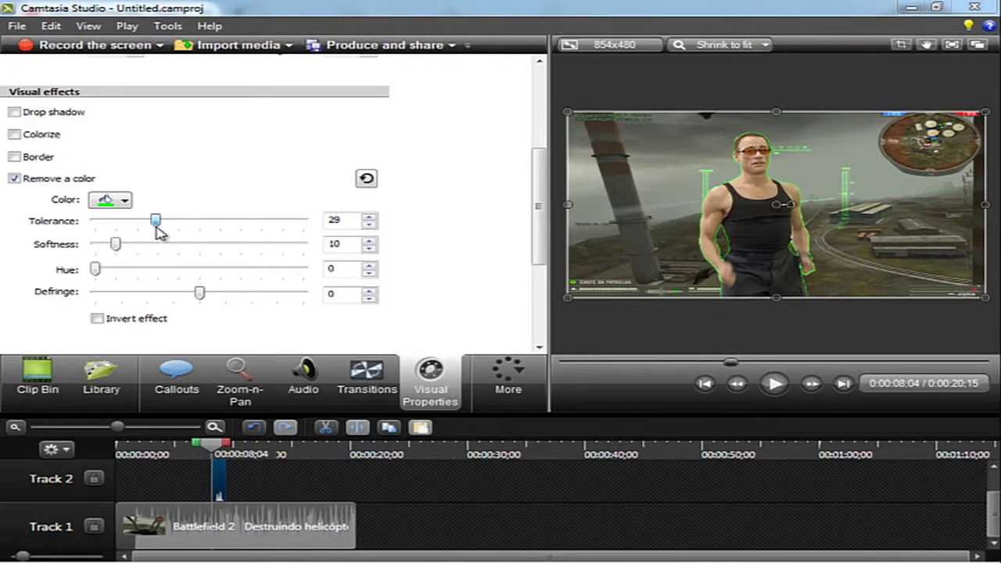
drag(156, 225, 233, 228)
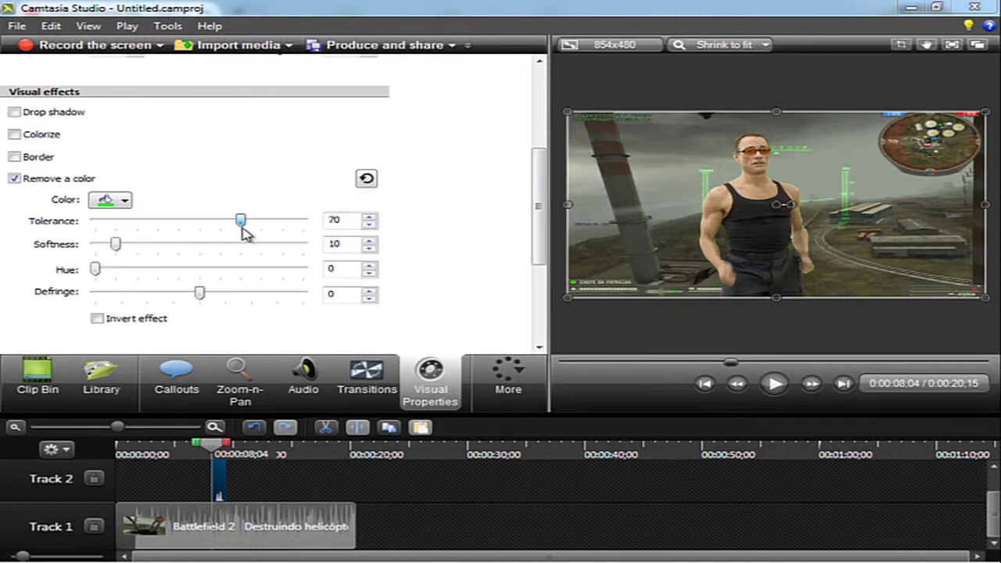
mouse_move(243, 227)
mouse_down()
mouse_move(272, 227)
mouse_move(240, 226)
mouse_up()
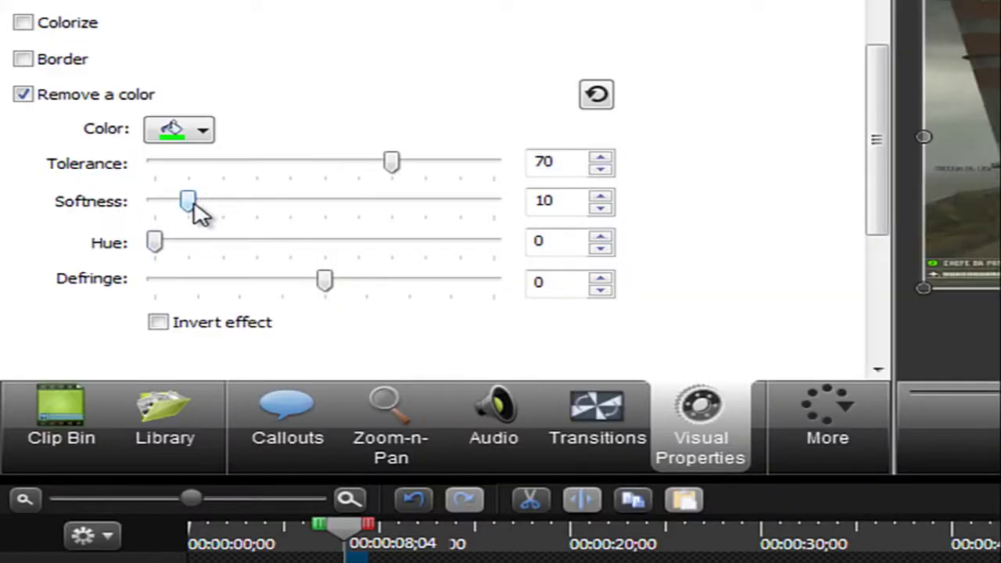
drag(196, 210, 196, 208)
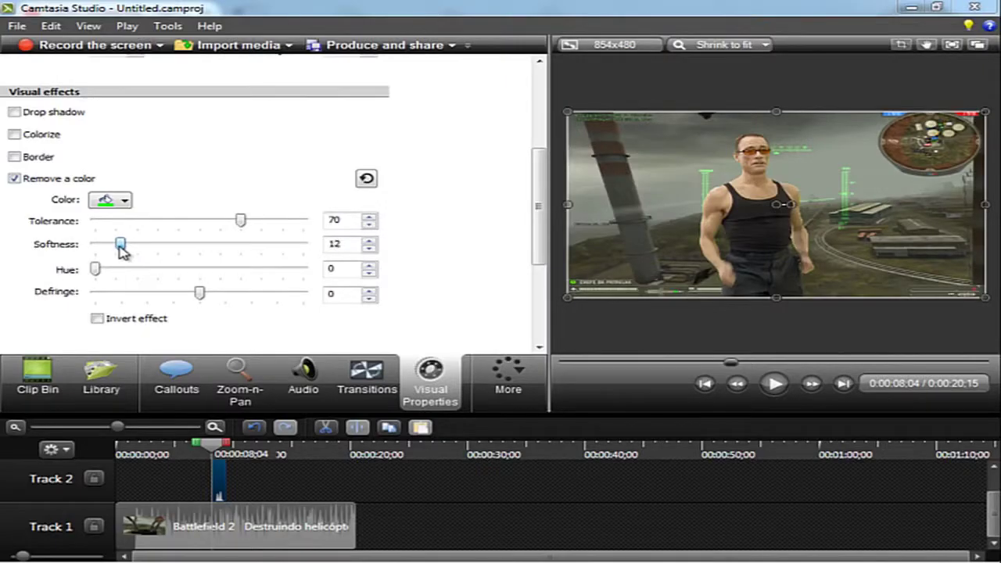
mouse_move(130, 245)
mouse_down()
mouse_move(167, 246)
mouse_move(127, 252)
mouse_up()
Play back from 0:00:07;02 to check the keyed clip over the gameplay
mouse_move(200, 448)
mouse_down()
mouse_move(213, 449)
mouse_move(198, 448)
mouse_up()
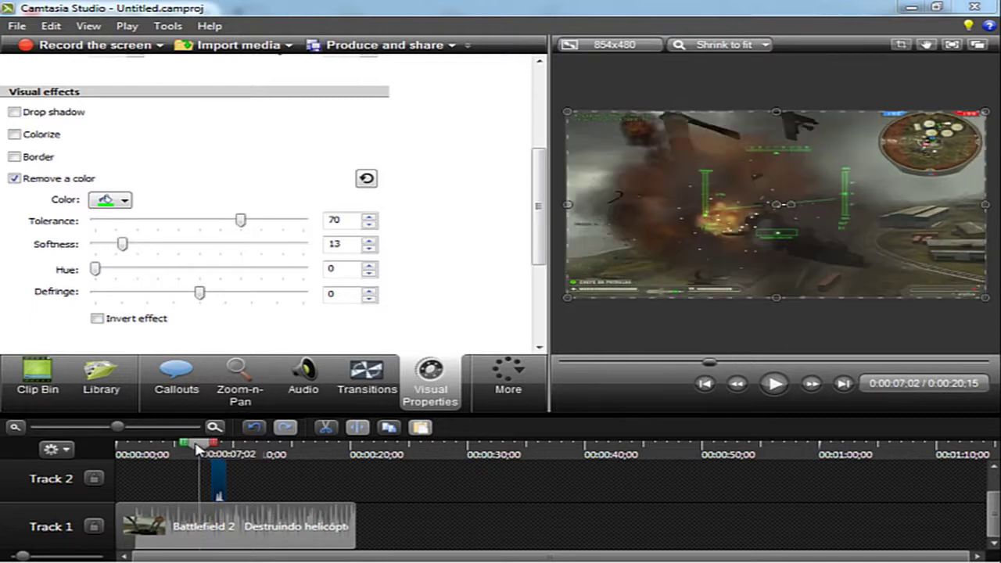
click(774, 383)
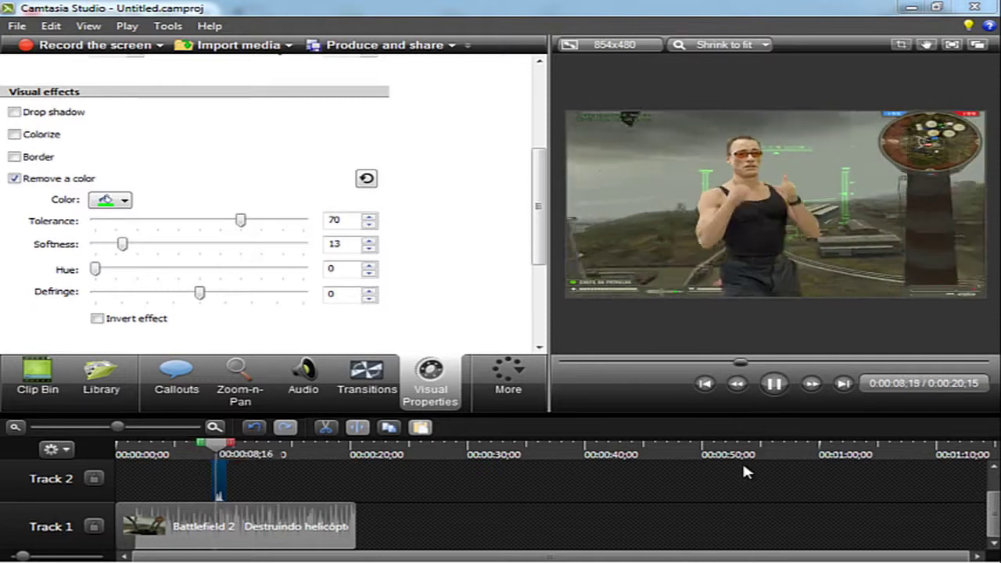
click(772, 382)
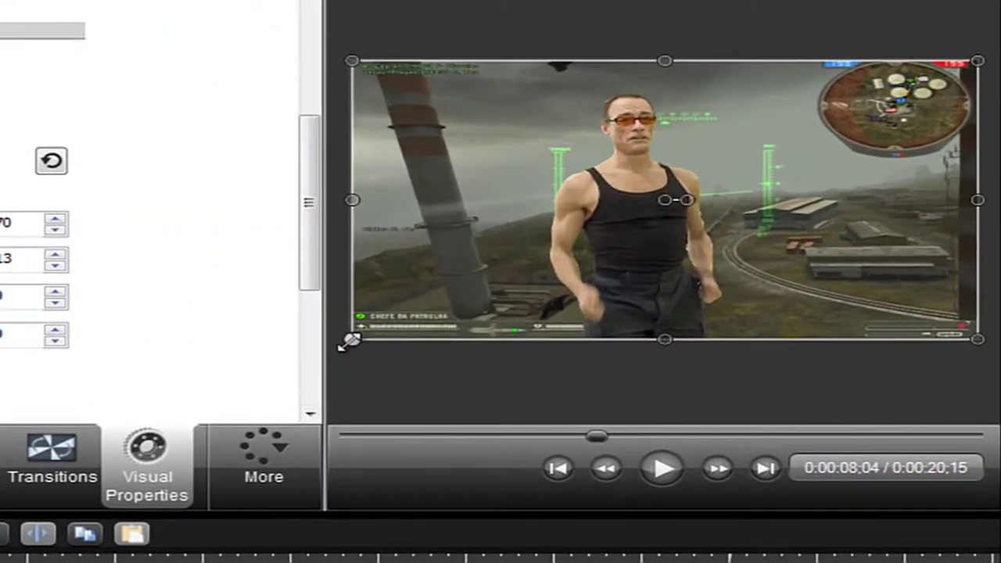
Shrink the keyed clip to about half its size and move it to the lower-left corner of the video frame
drag(349, 341, 637, 212)
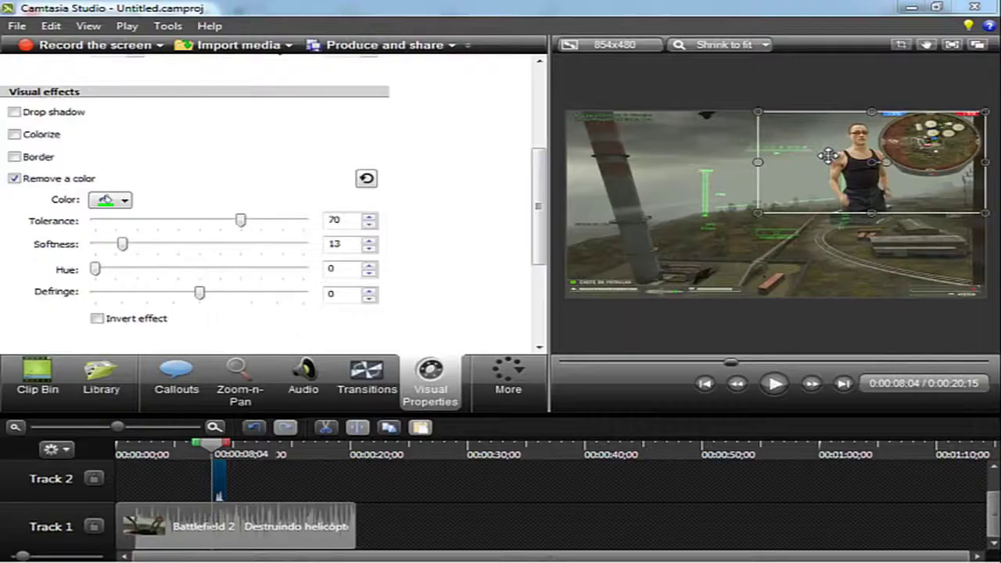
drag(819, 161, 596, 252)
drag(583, 253, 572, 252)
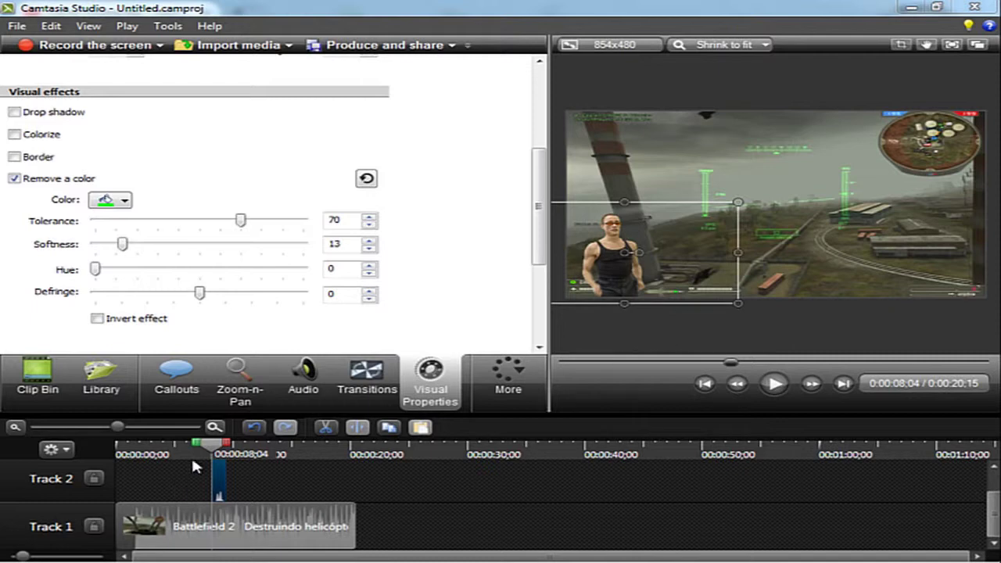
Play back the shrunken keyed clip over the gameplay from 0:00:07;02, and return the playhead to 0:00:08;04
drag(210, 449, 205, 449)
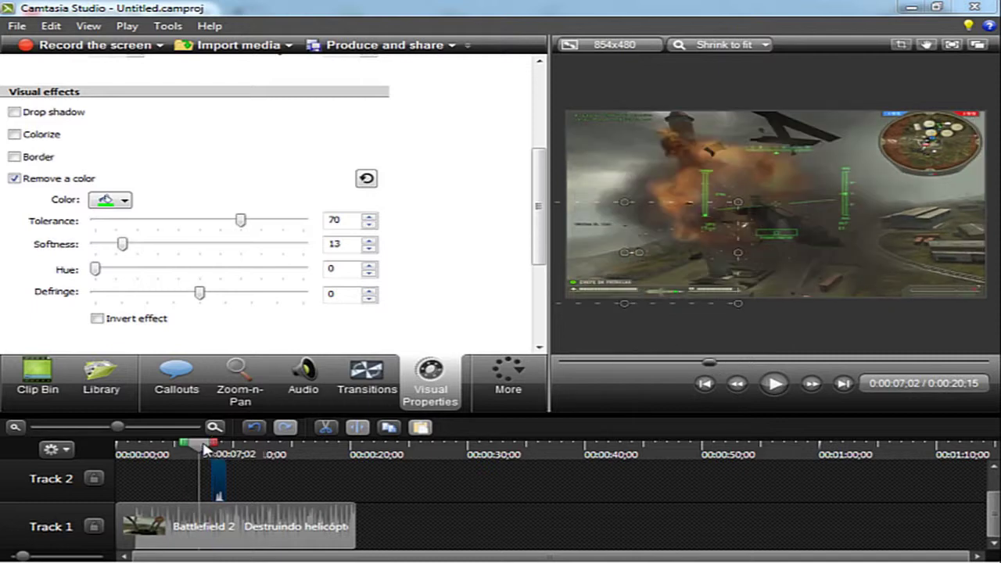
click(775, 383)
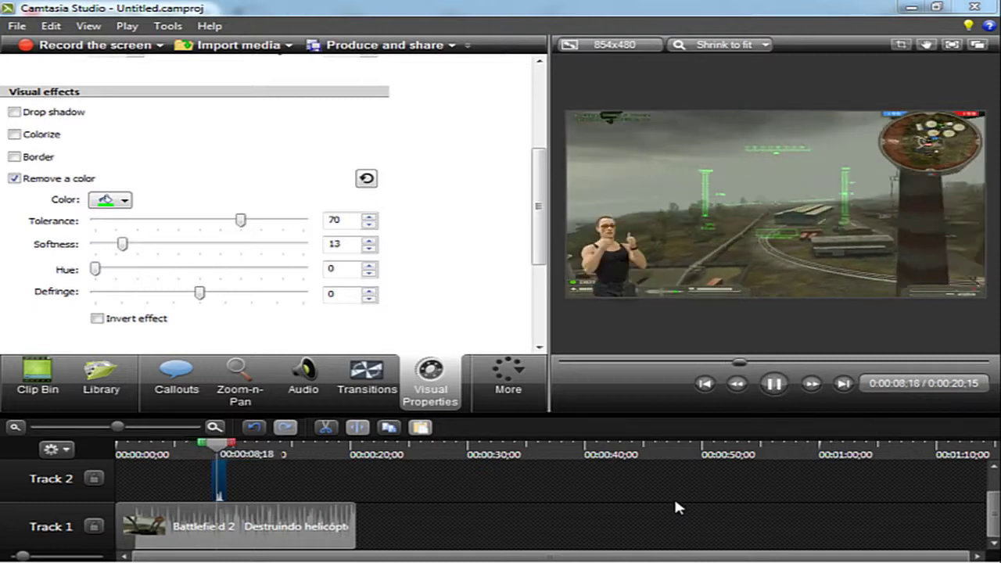
click(772, 385)
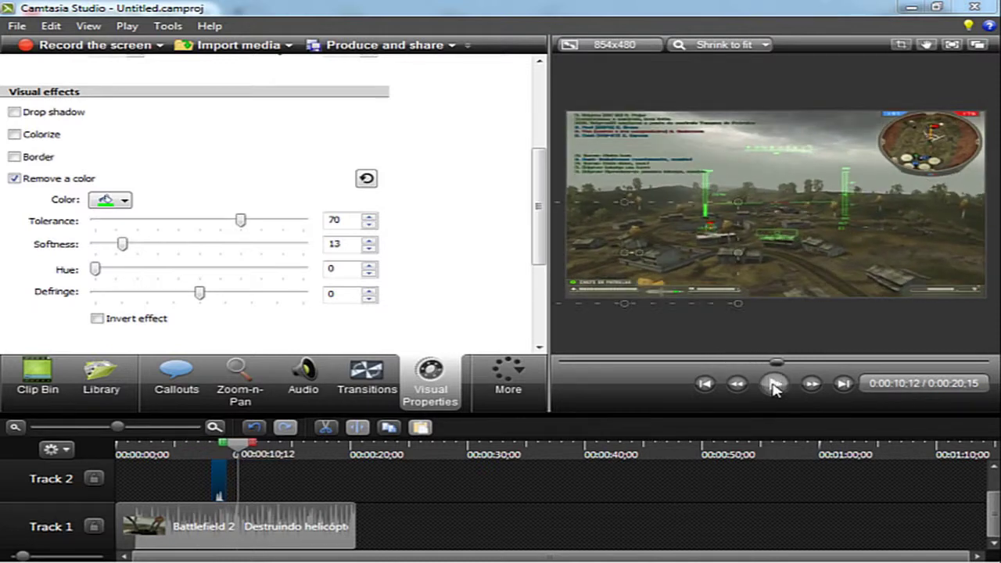
drag(241, 446, 210, 447)
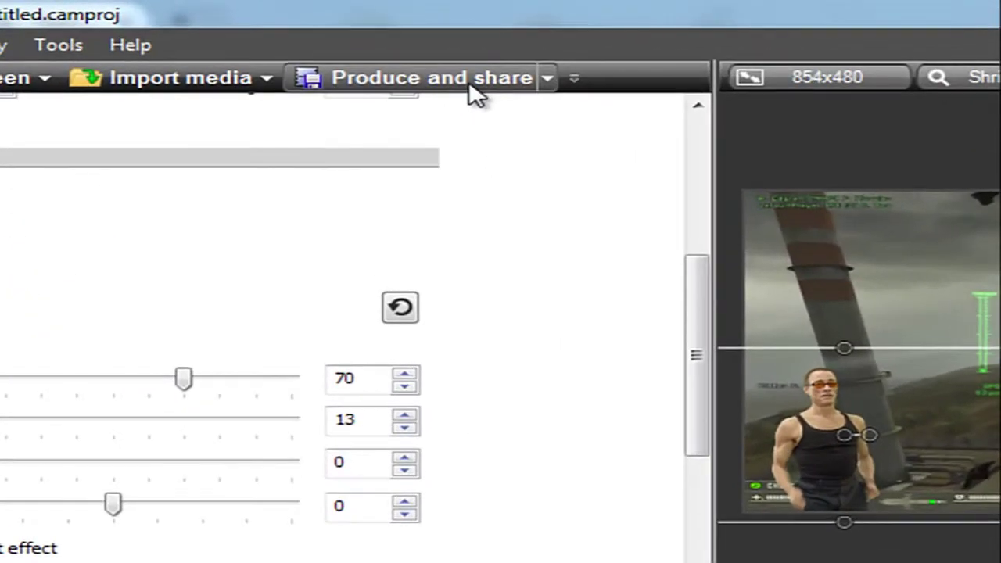
Produce the project as an MP4 video with the HD preset under the production name "teste tutorial"
click(474, 92)
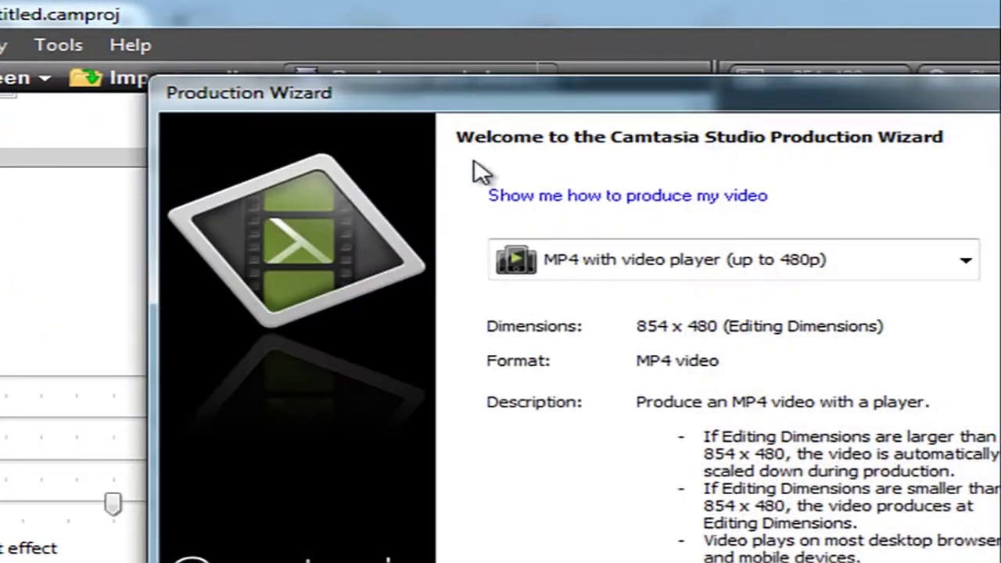
click(965, 261)
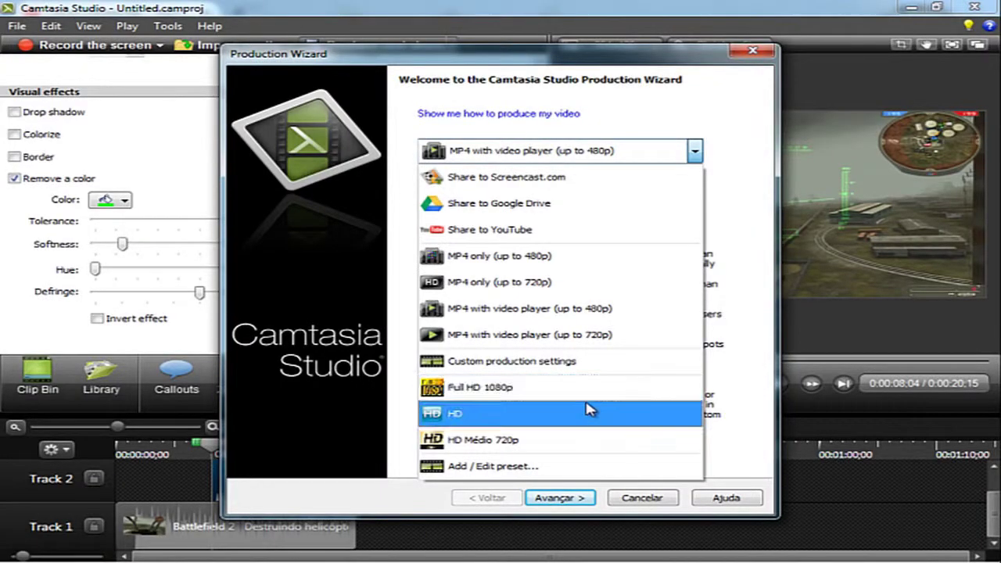
click(543, 425)
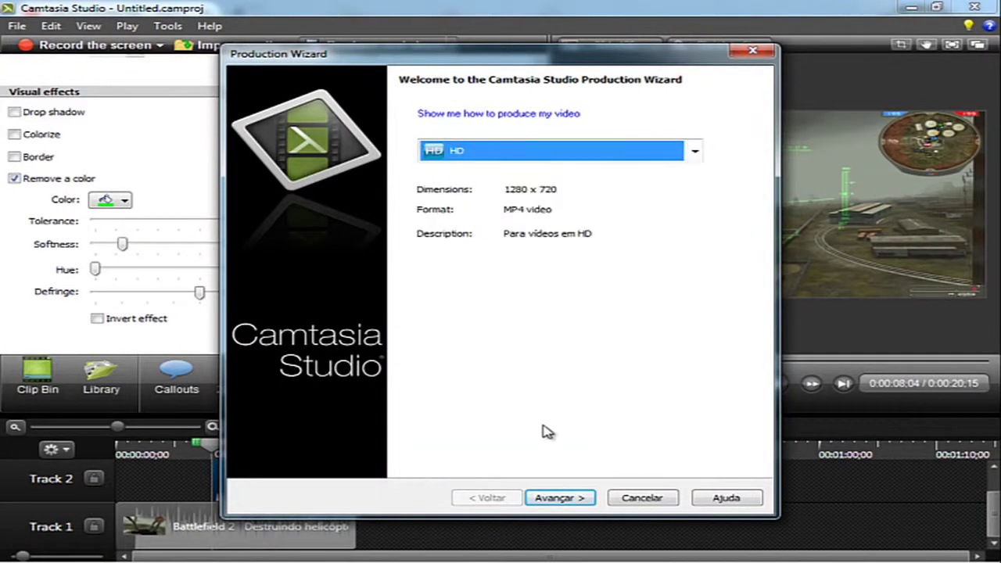
click(559, 498)
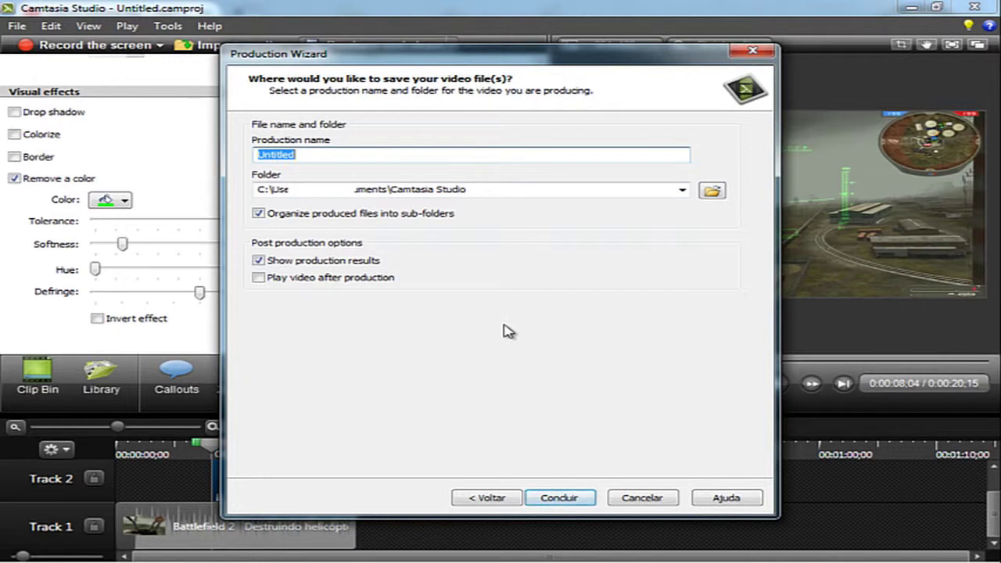
text(teste tutorial)
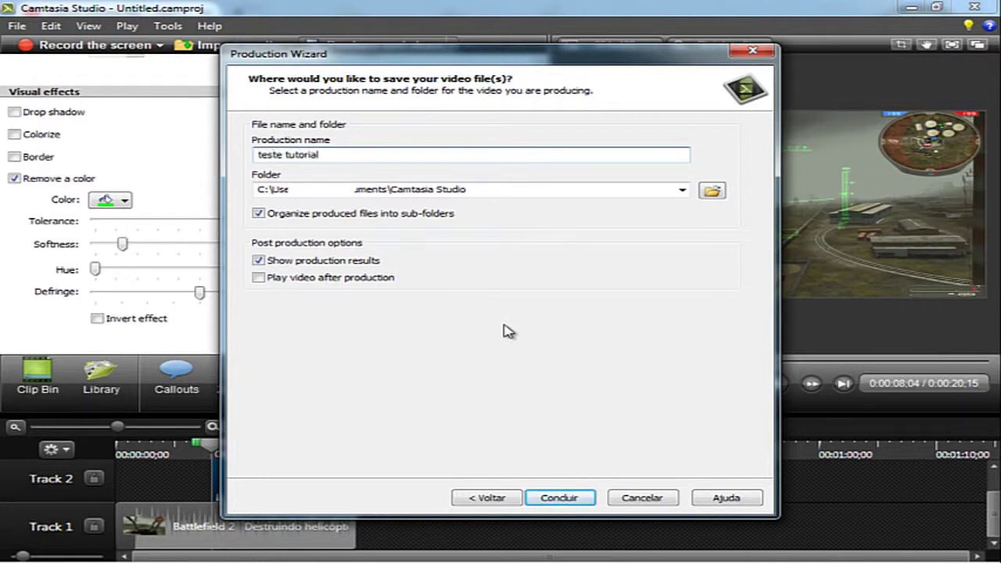
click(560, 499)
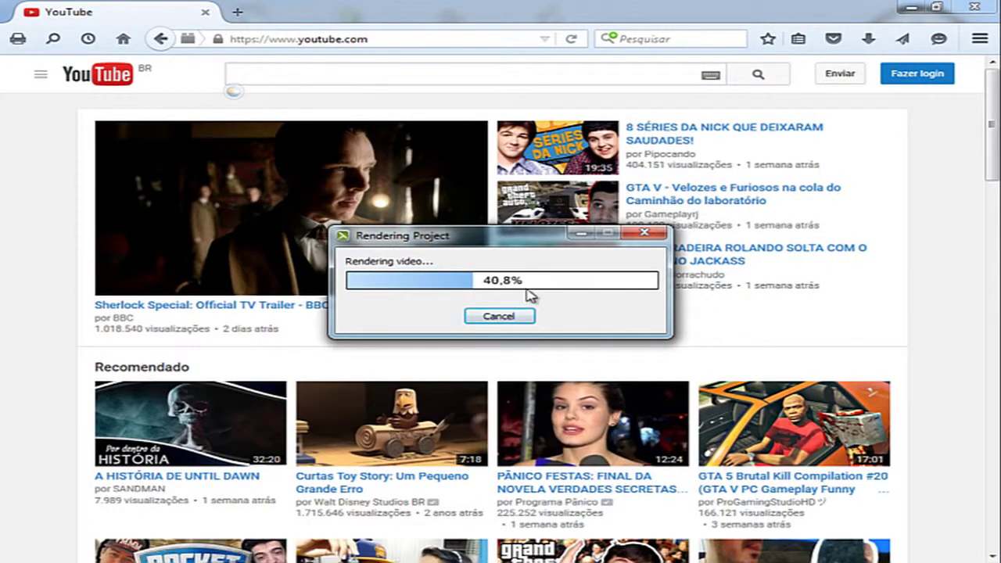
Search YouTube in the browser for "van damme chroma" and look through the results for green-screen clips
click(335, 68)
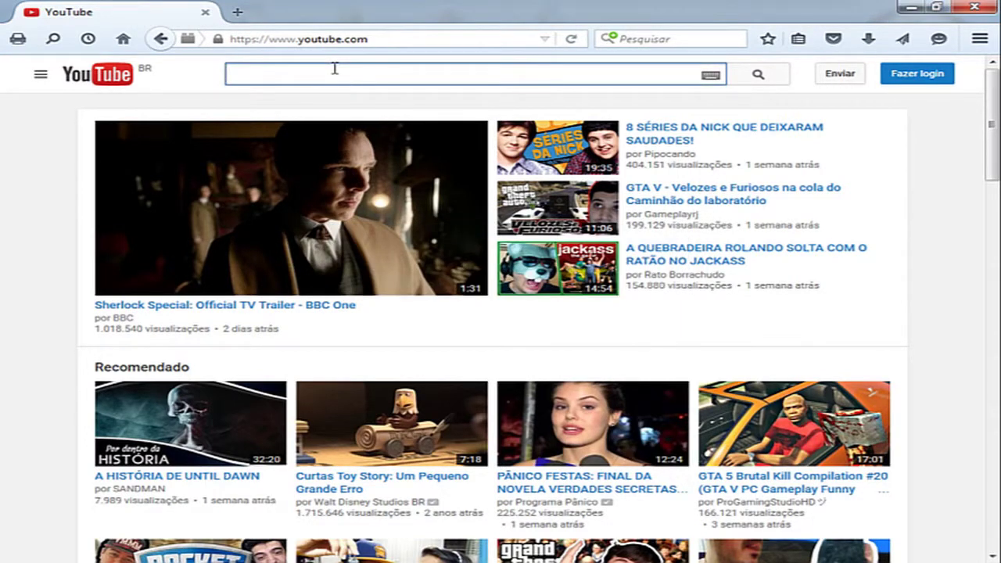
text(v)
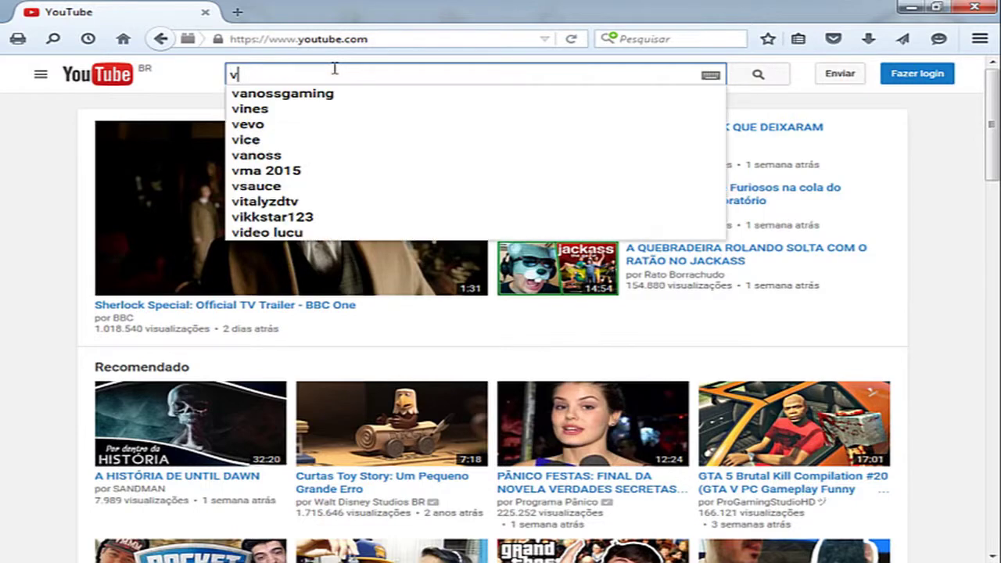
text(an damme chrom)
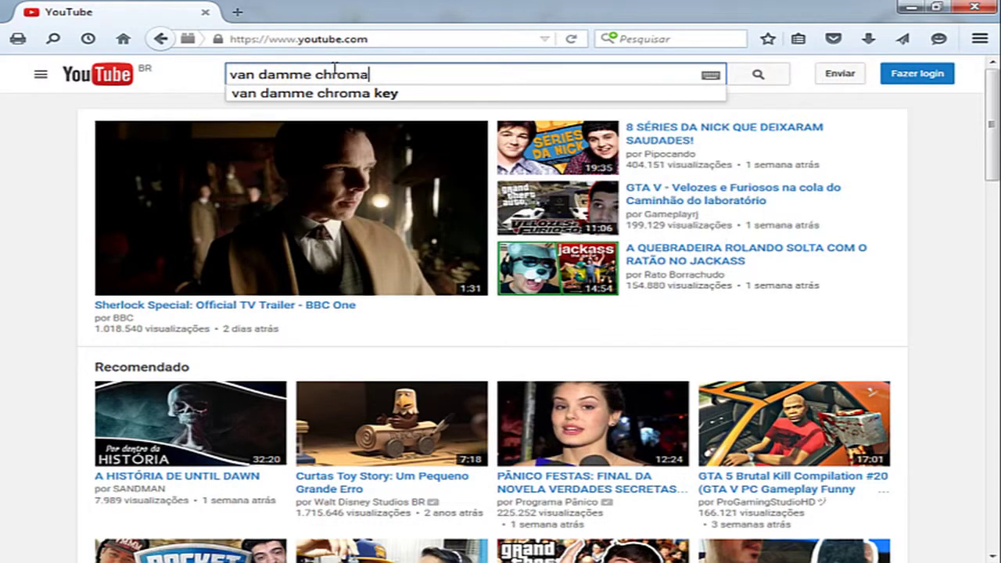
text(a)
key(Return)
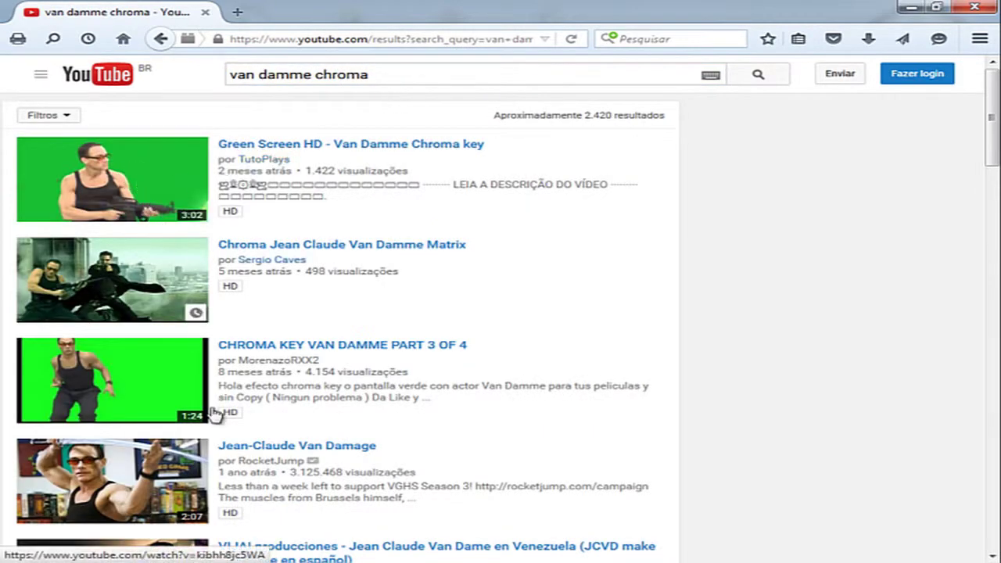
scroll(90, 356, down, 5)
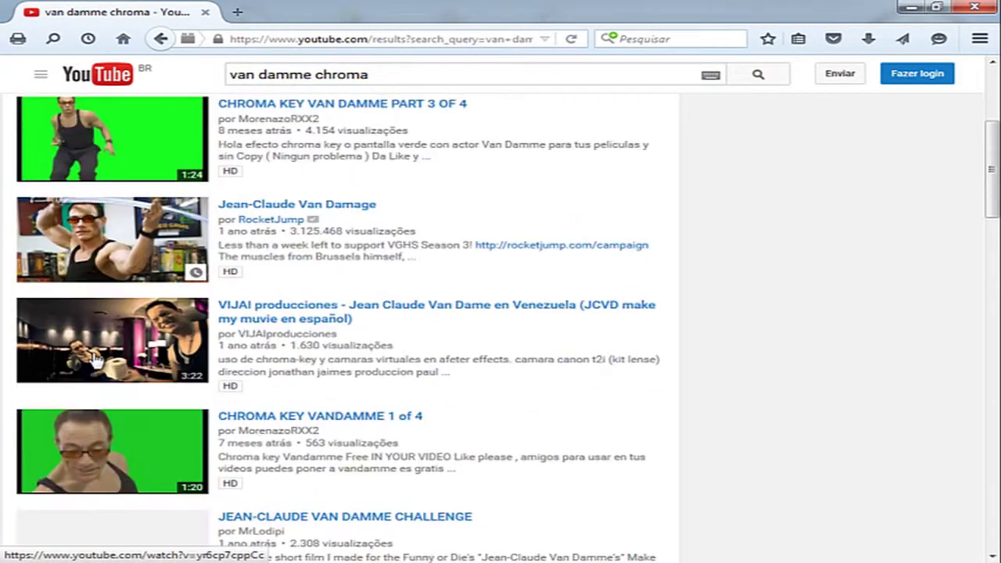
scroll(123, 351, down, 4)
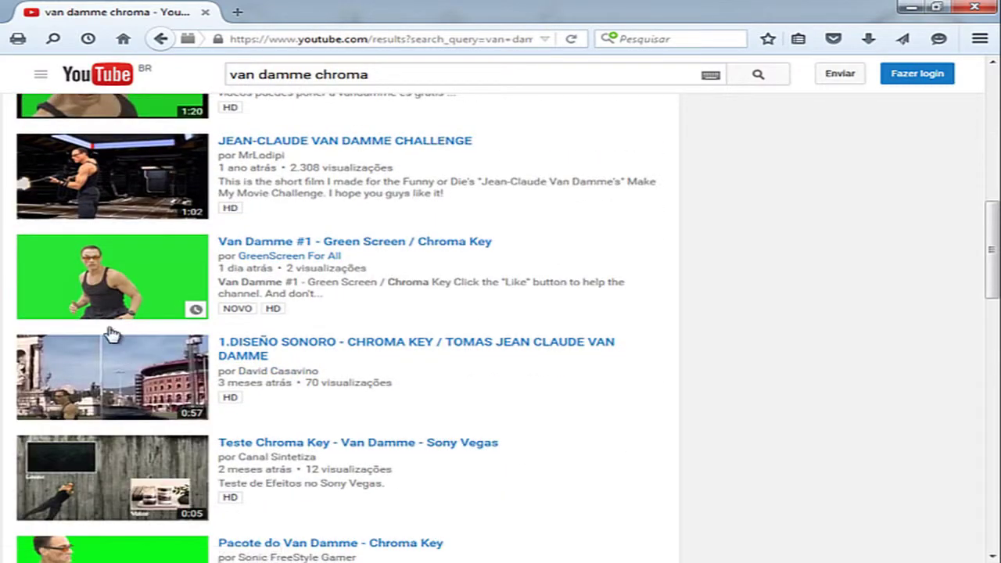
scroll(123, 331, up, 9)
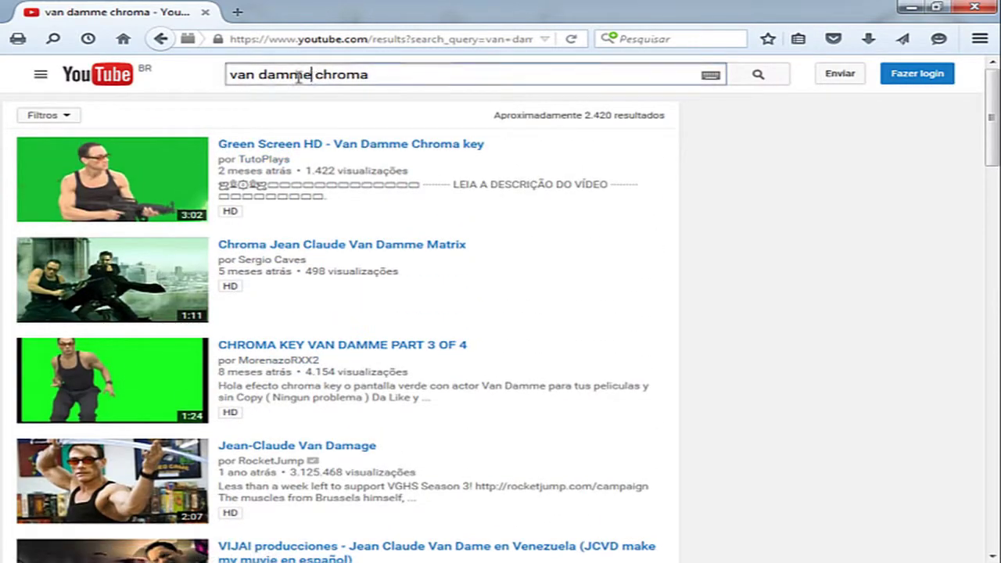
Change the YouTube search to "meme chroma" to look for meme green-screen clips
drag(311, 74, 205, 84)
text(meme)
key(Return)
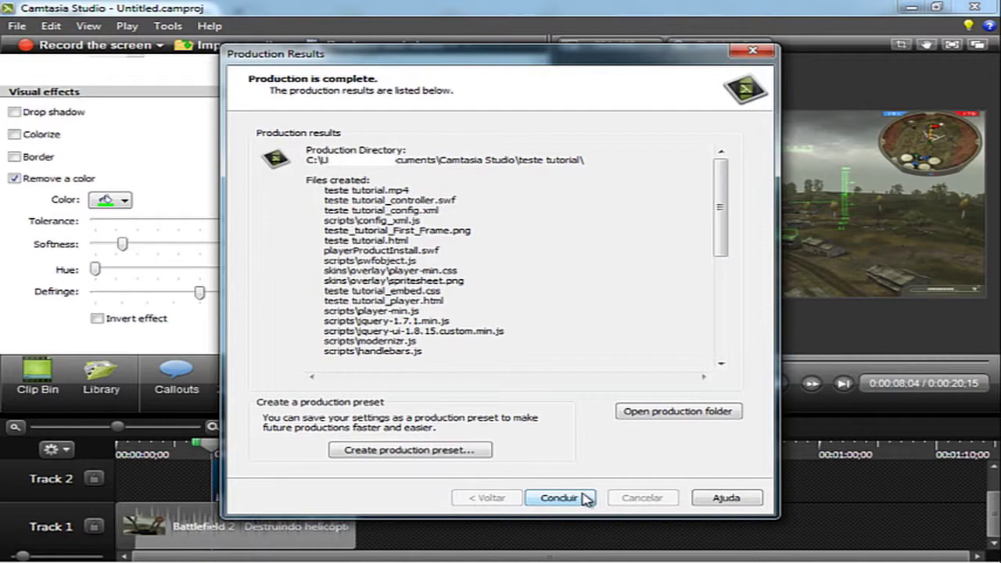
Close the production results in Camtasia Studio and bring up the "teste tutorial" output folder
click(585, 498)
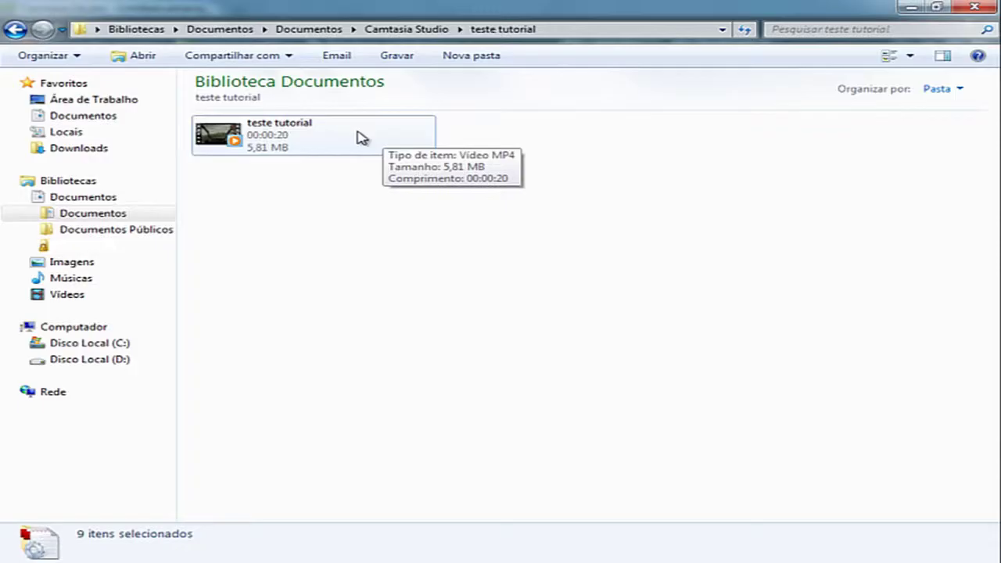